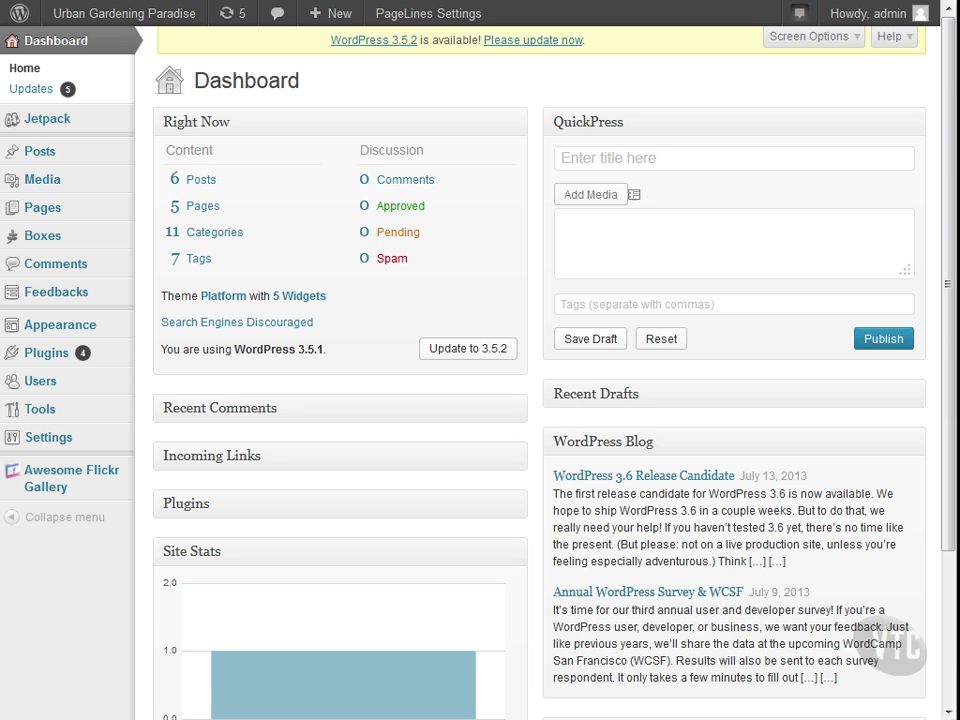
# Open the site's Reading settings to review the syndication feed options
pyautogui.moveTo(107, 452)
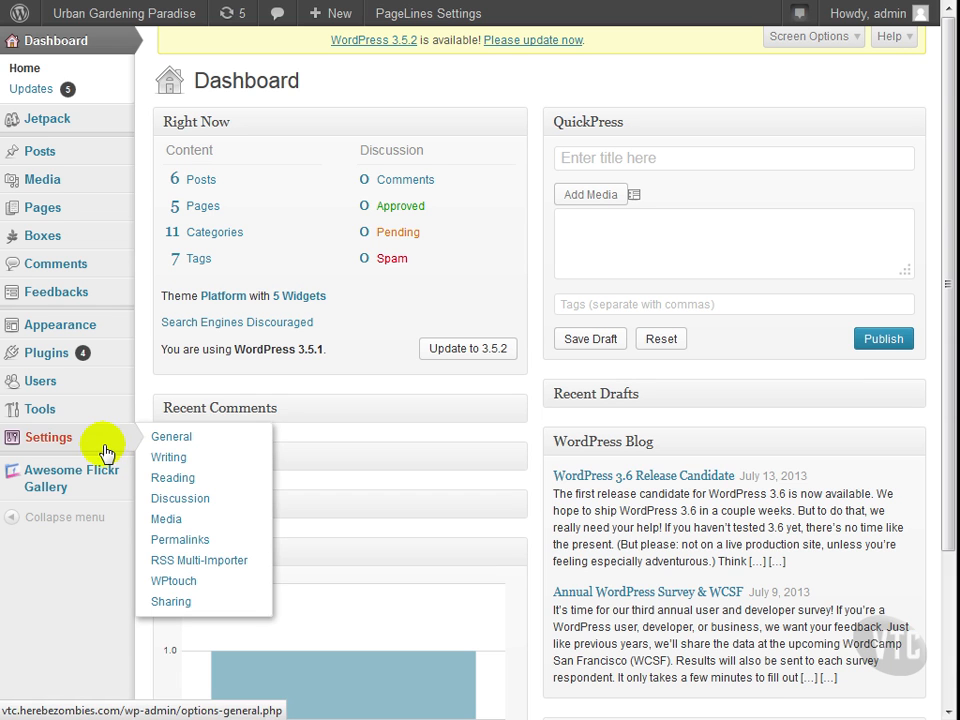
pyautogui.click(177, 484)
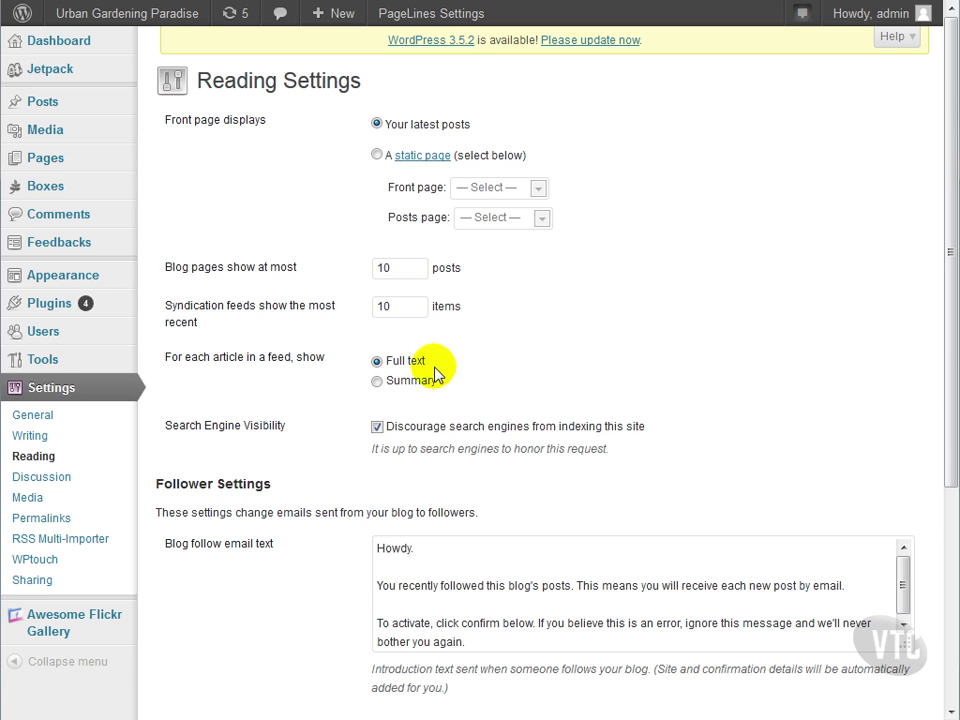
# Search the installable plugins for "wp rss multi importer" and view the details of WP RSS Multi Importer
pyautogui.moveTo(120, 303)
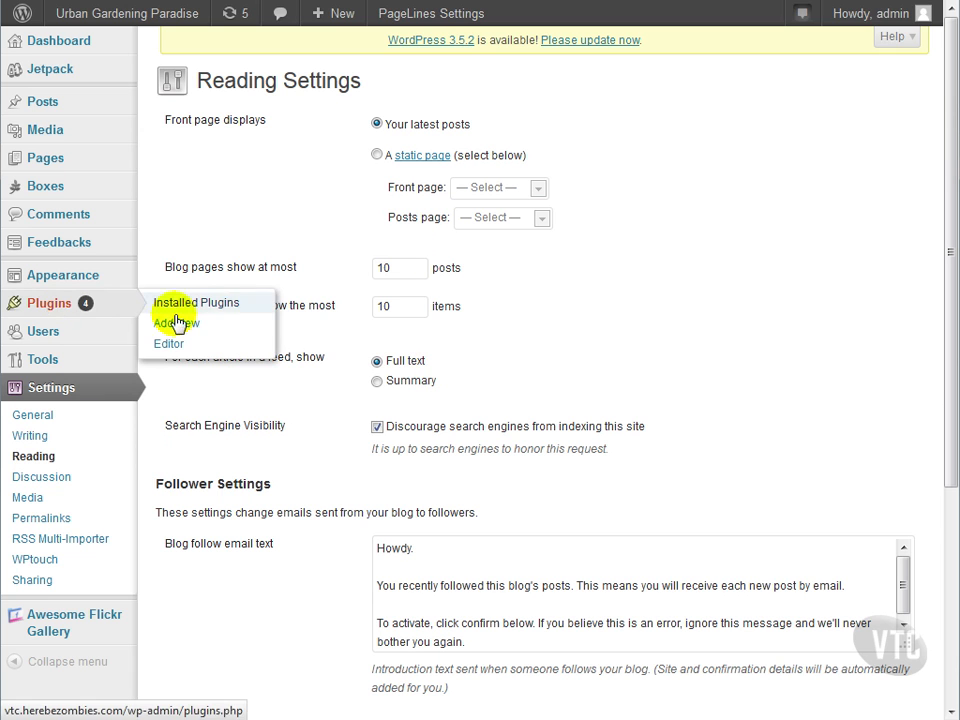
pyautogui.click(184, 325)
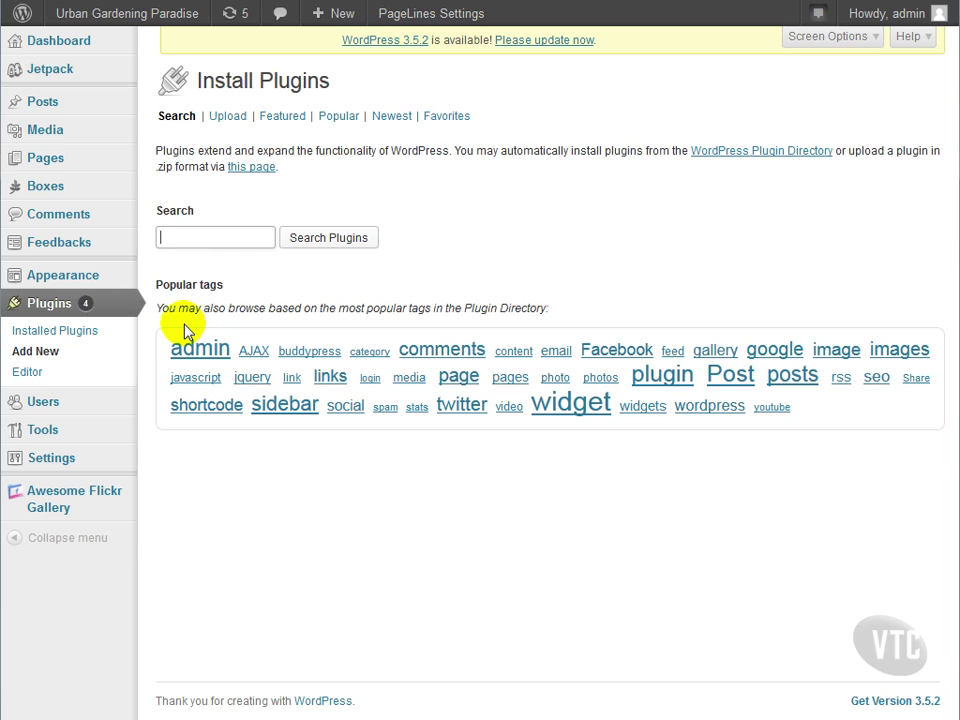
pyautogui.click(227, 229)
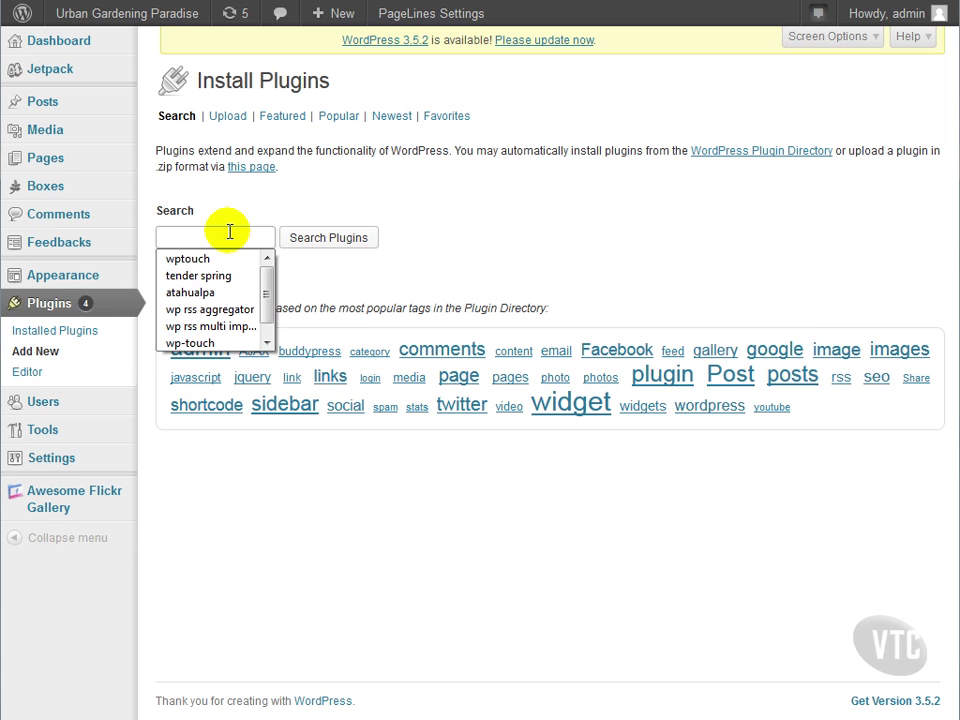
pyautogui.write('wp rss')
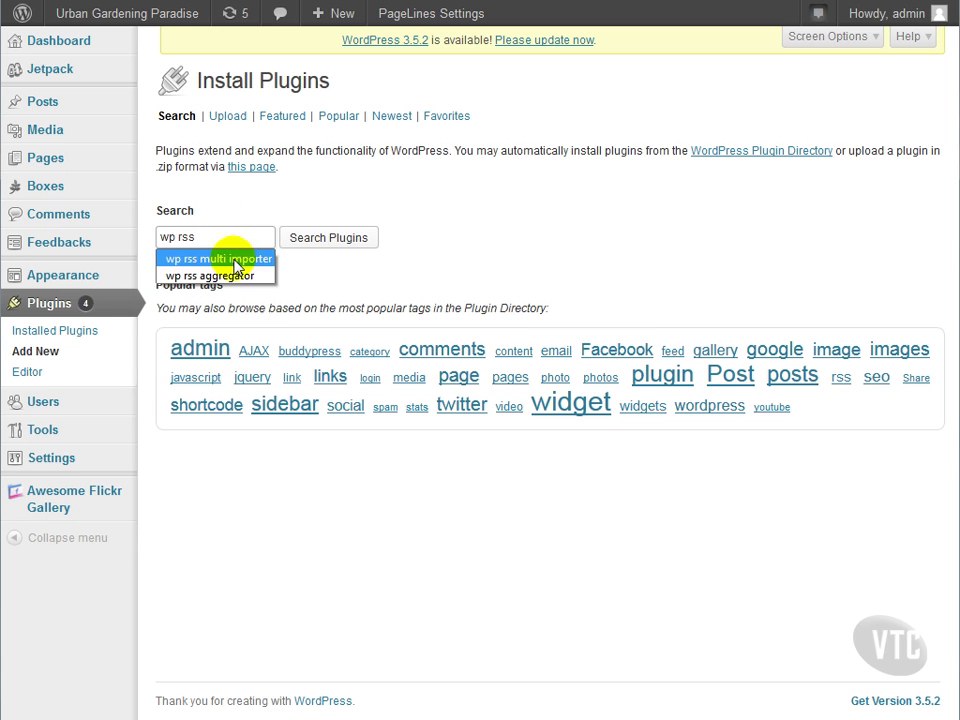
pyautogui.click(236, 259)
pyautogui.click(334, 237)
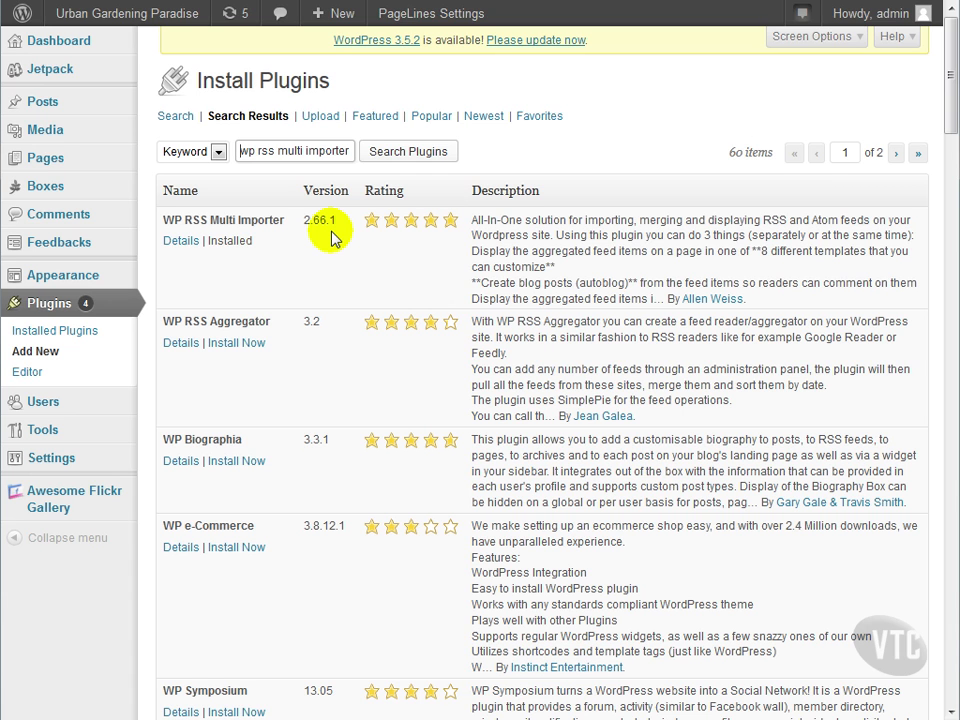
pyautogui.click(178, 241)
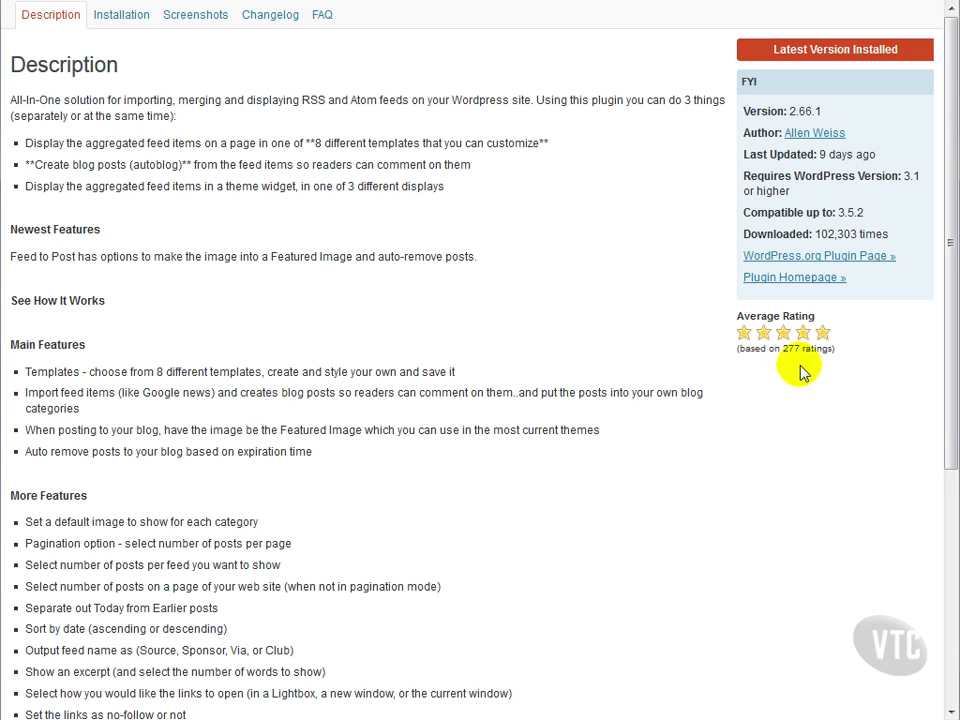
pyautogui.hotkey('alt', 'Left')
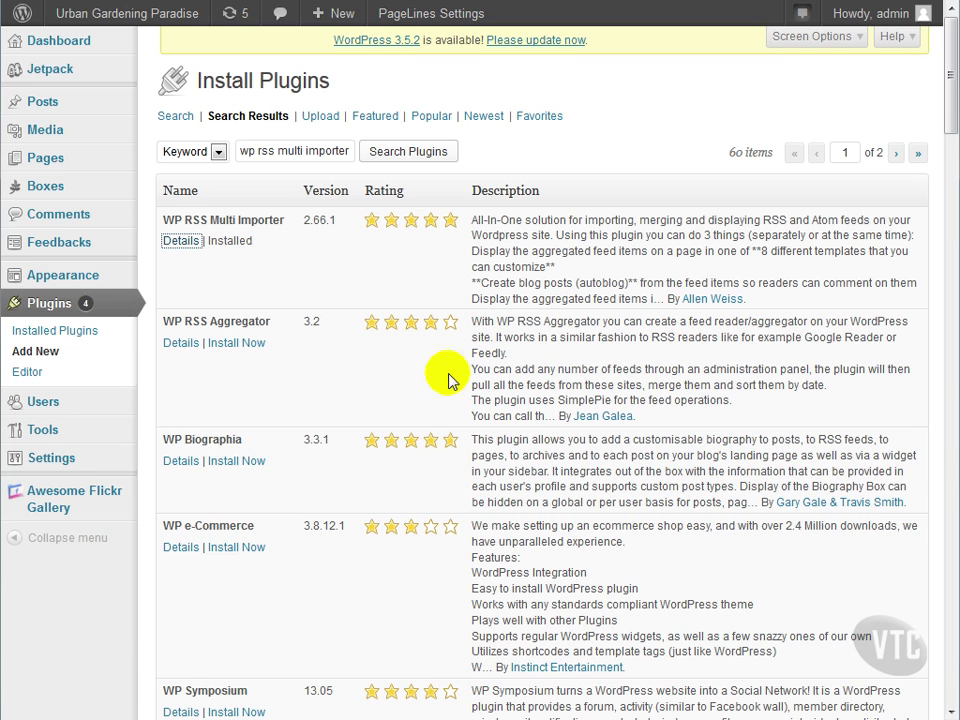
# Open the Feeds section of the RSS Multi-Importer plugin's settings
pyautogui.moveTo(71, 454)
pyautogui.click(218, 583)
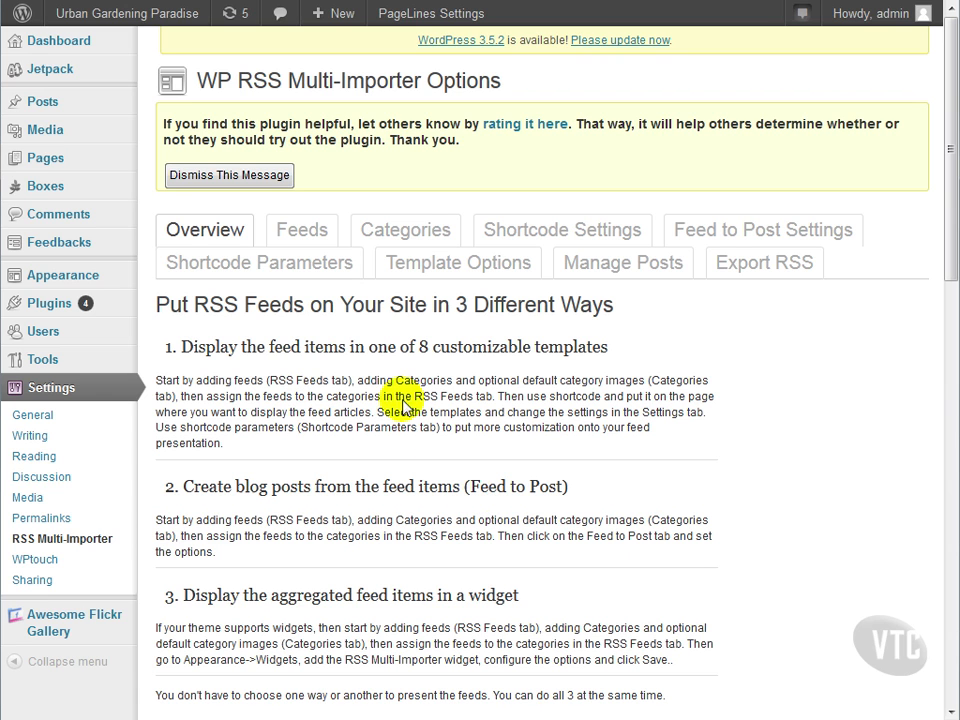
pyautogui.click(302, 230)
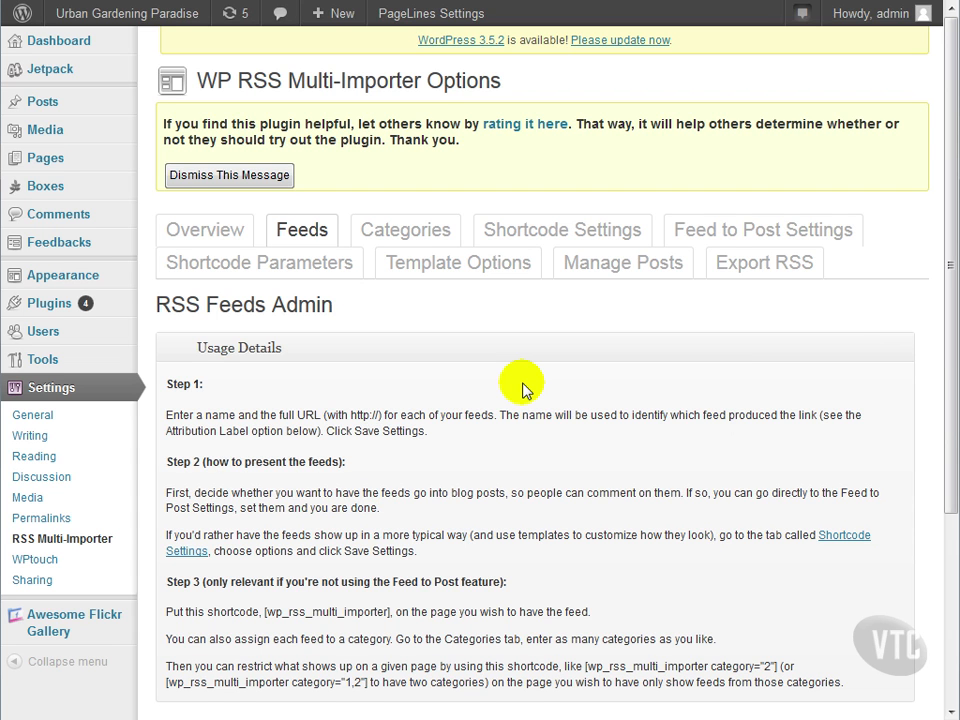
pyautogui.scroll(-4, 522, 388)
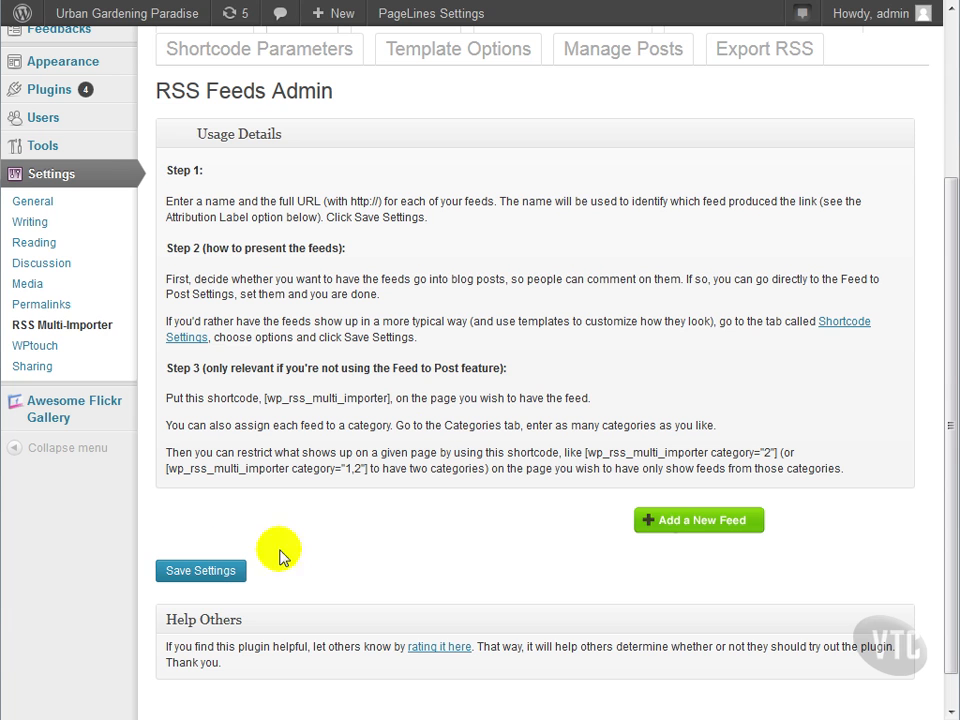
pyautogui.click(678, 521)
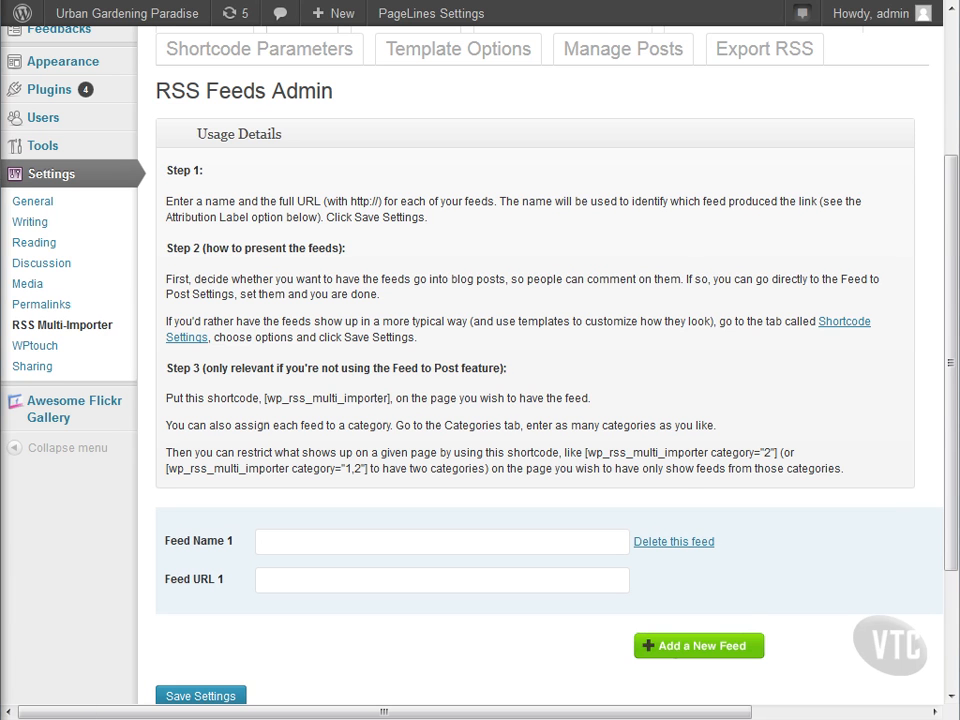
pyautogui.click(287, 574)
pyautogui.write('http://www.urbanorganicgardener.com/feed/')
pyautogui.click(284, 537)
pyautogui.write('Urban Or')
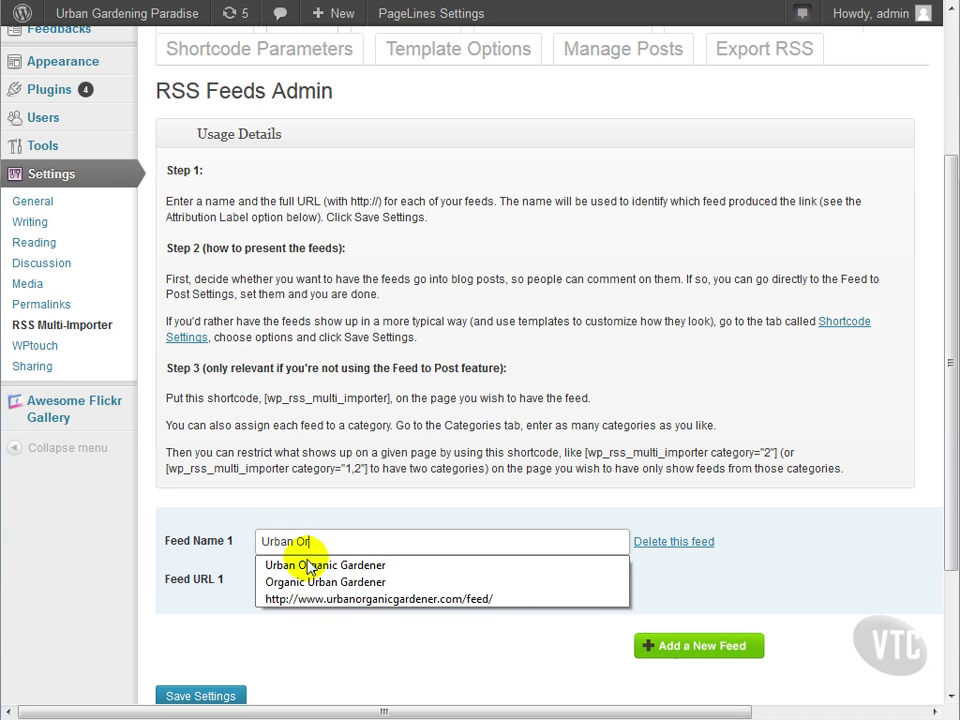
pyautogui.click(308, 566)
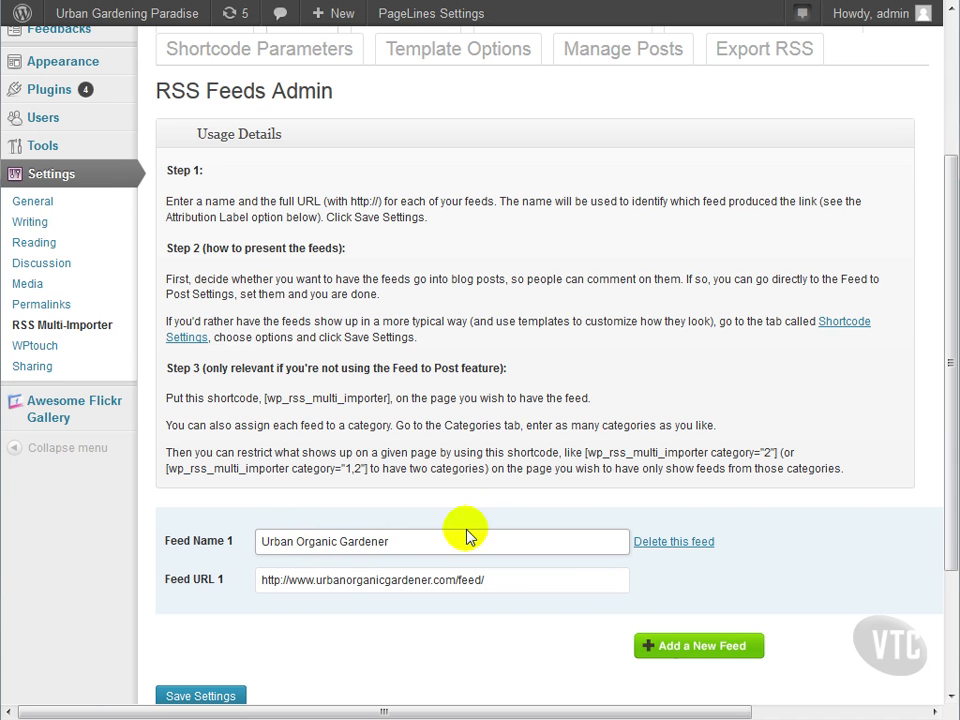
# Add a second, empty feed entry and save the feed settings
pyautogui.click(710, 648)
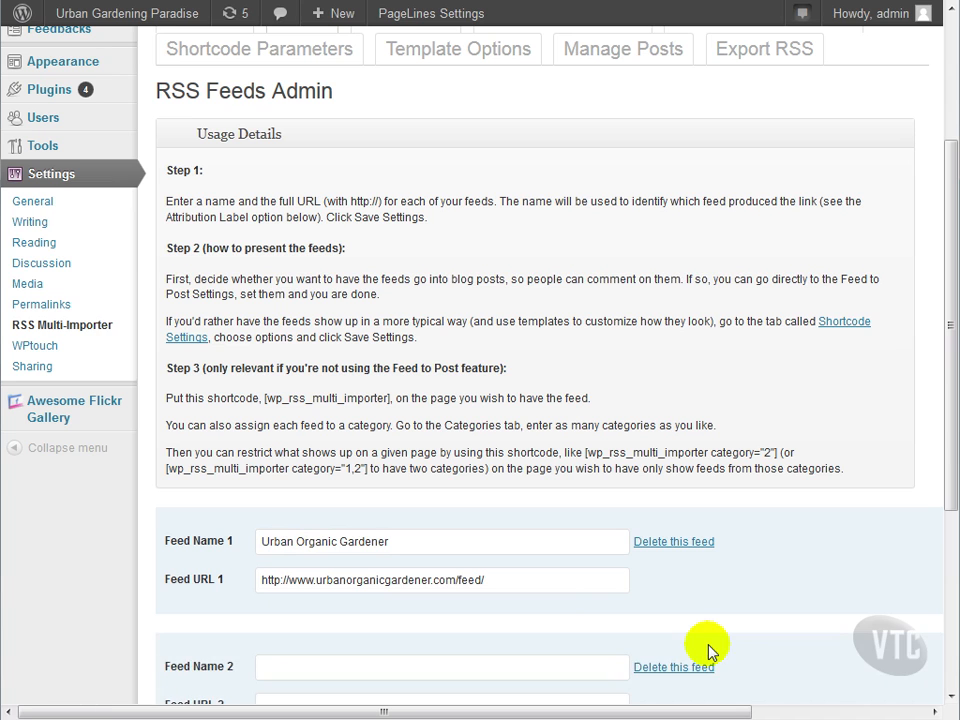
pyautogui.scroll(-3, 540, 632)
pyautogui.click(186, 516)
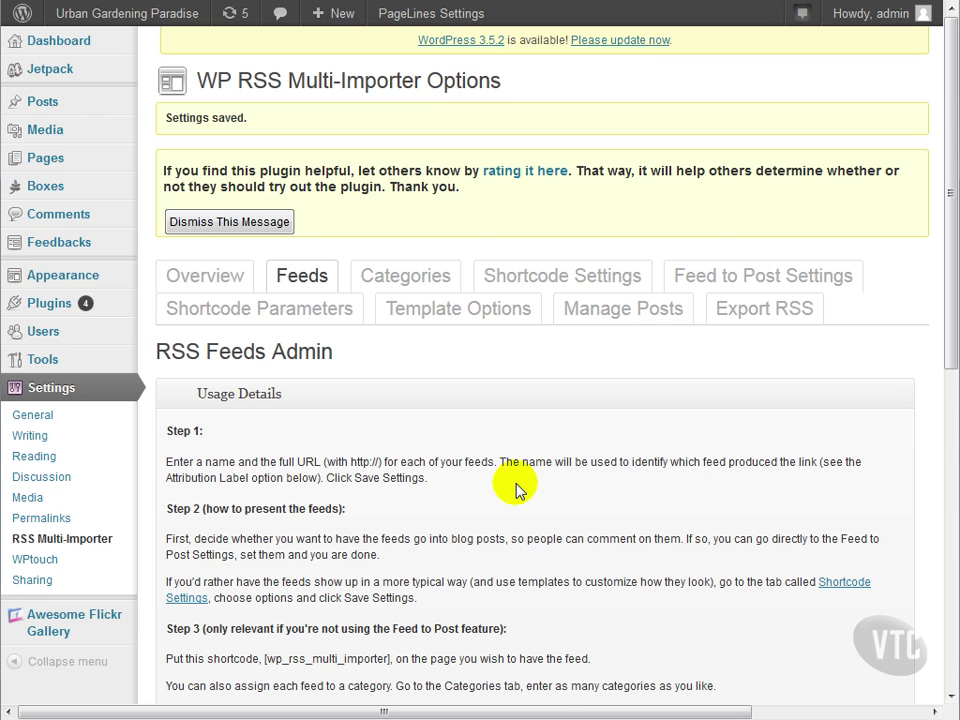
# Save the plugin's Feed to Post settings unchanged and fetch the feeds immediately
pyautogui.click(745, 277)
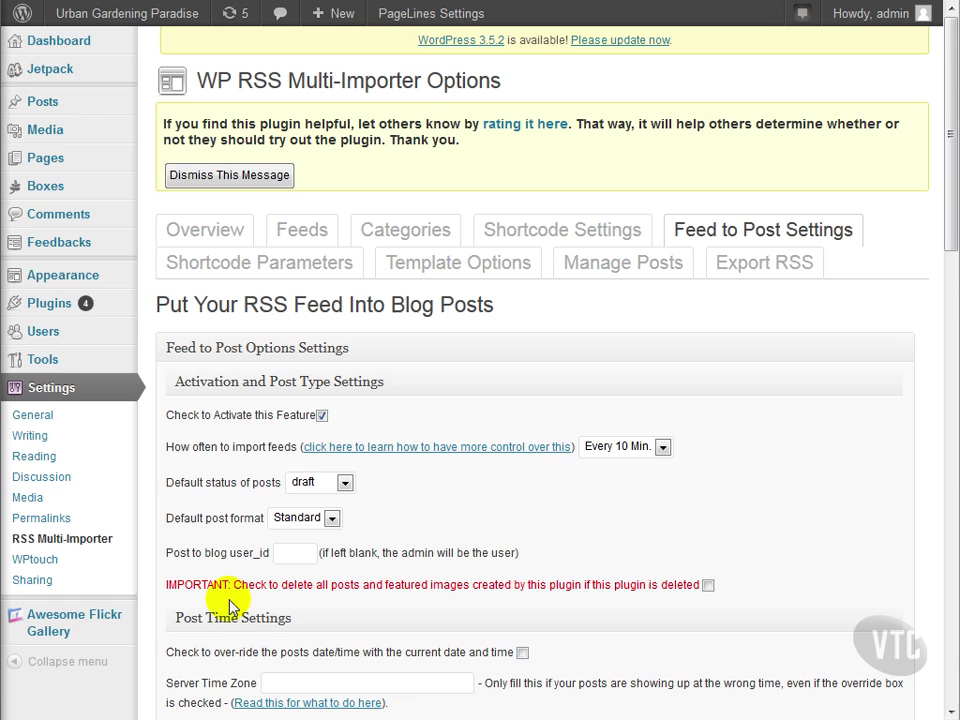
pyautogui.click(150, 653)
pyautogui.scroll(-13, 150, 657)
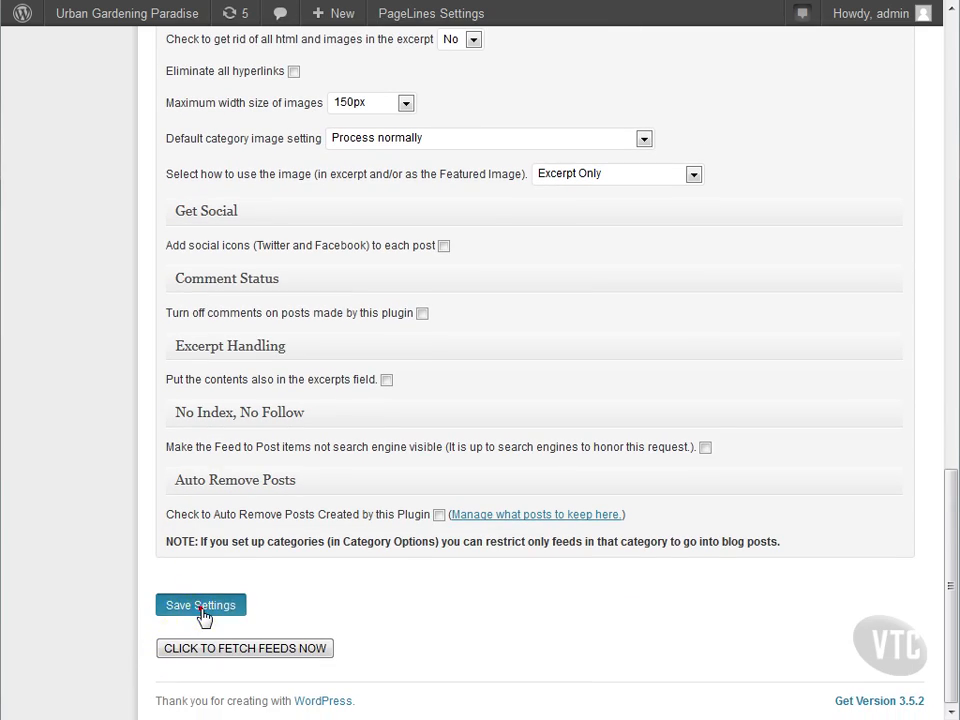
pyautogui.click(201, 610)
pyautogui.click(272, 652)
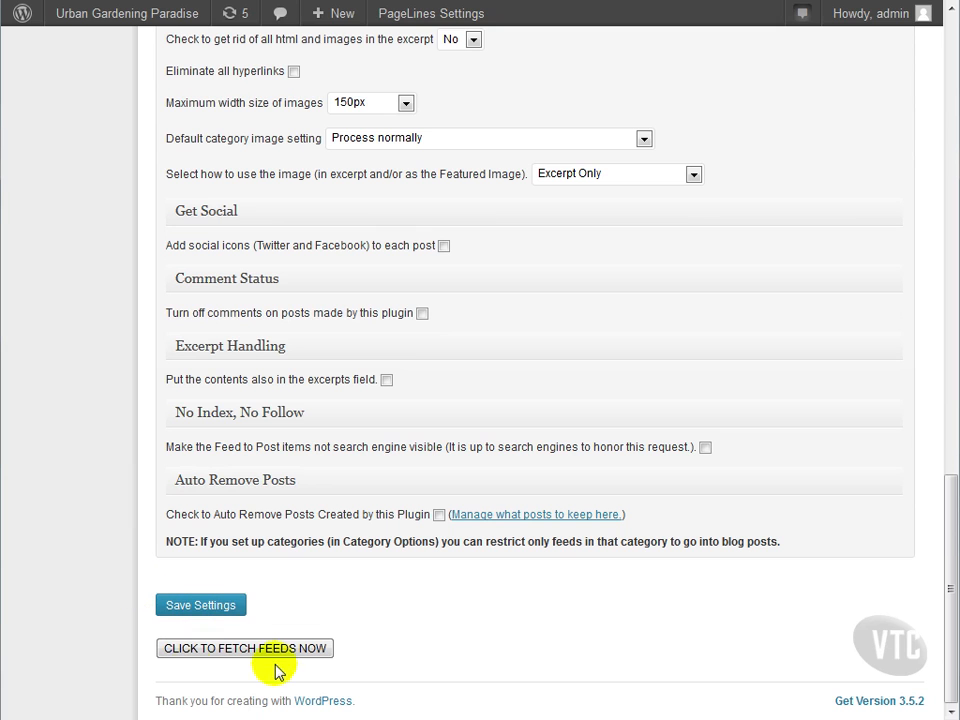
pyautogui.click(285, 652)
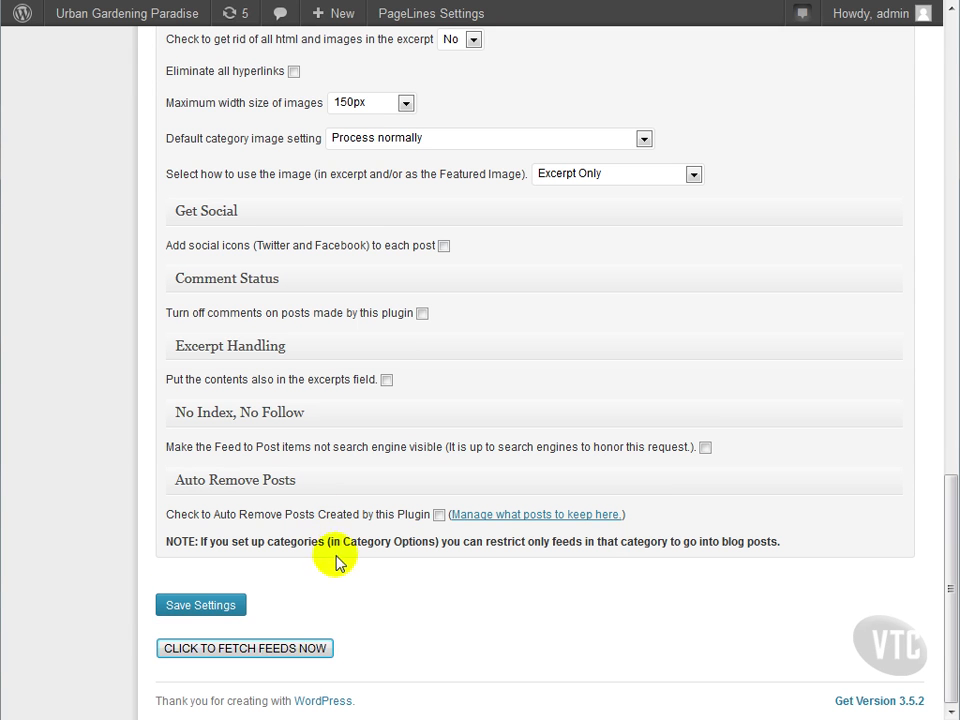
# Open the imported draft "Are you new to growing your own food?" from the posts list and show it in the Visual editor
pyautogui.scroll(14, 332, 563)
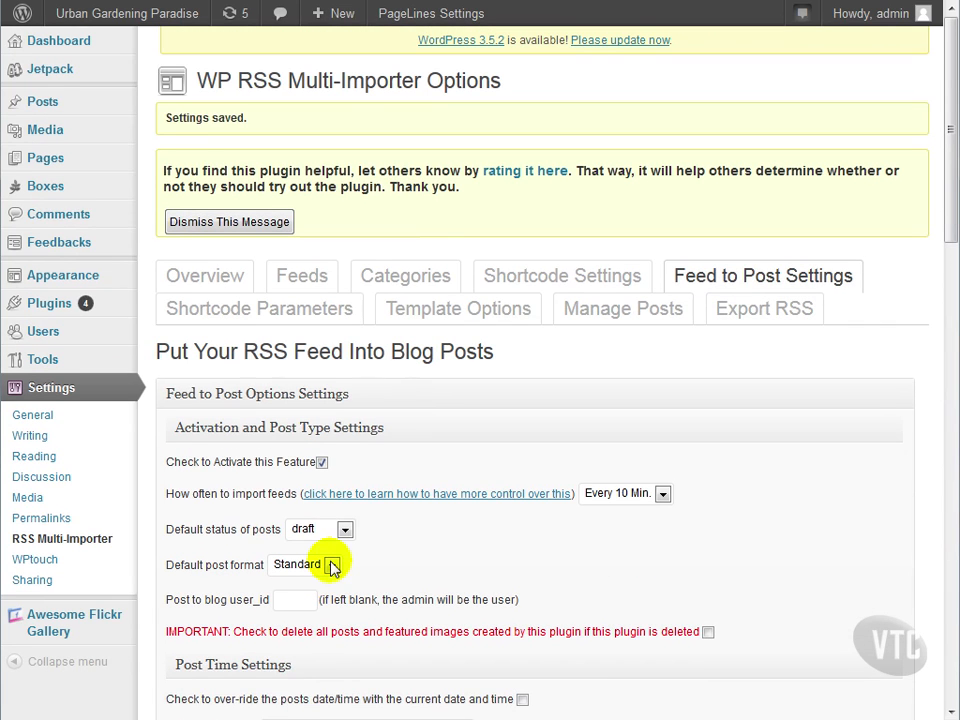
pyautogui.moveTo(64, 101)
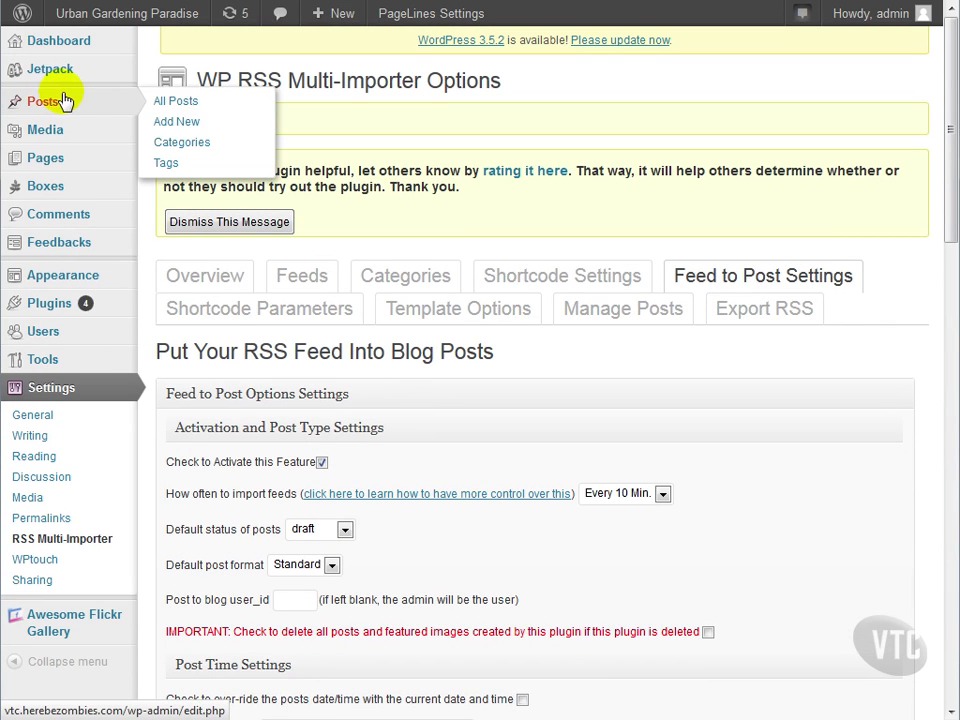
pyautogui.click(203, 107)
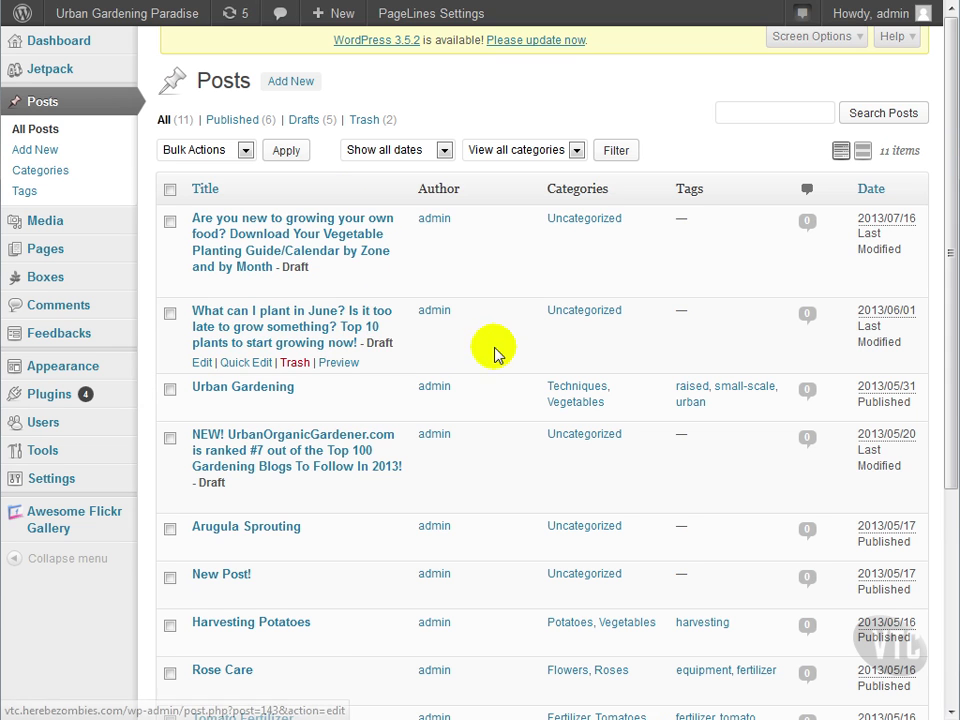
pyautogui.click(285, 216)
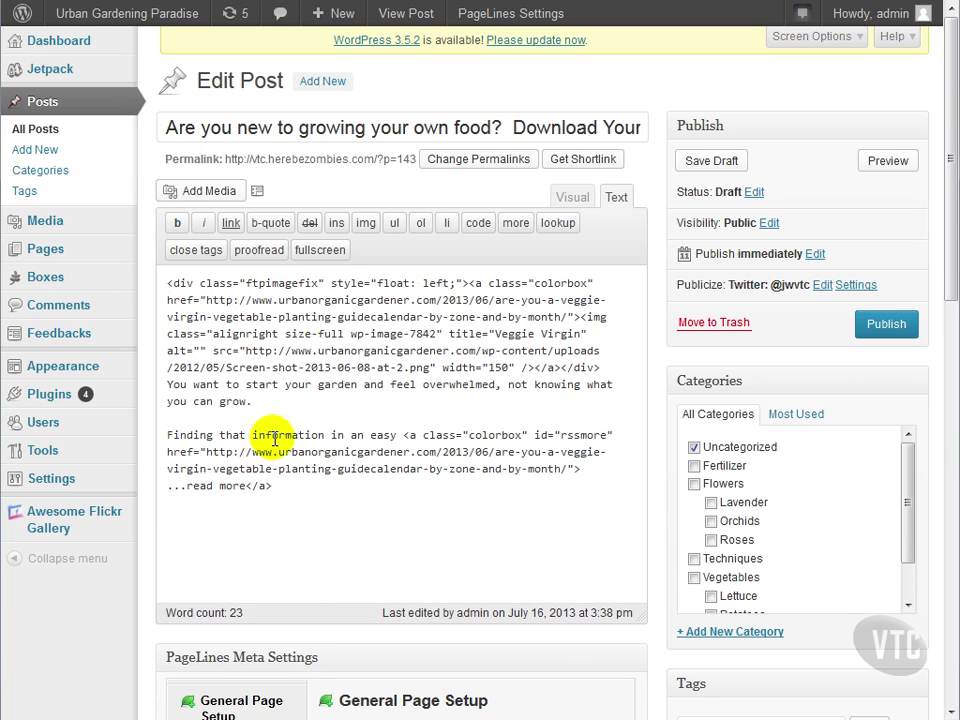
pyautogui.click(568, 199)
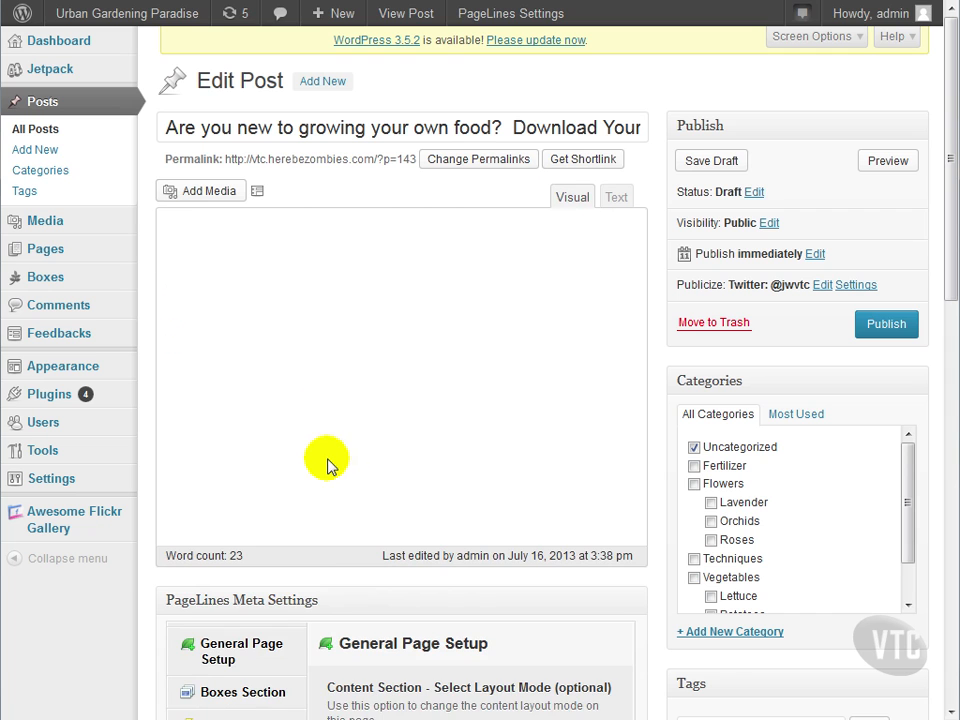